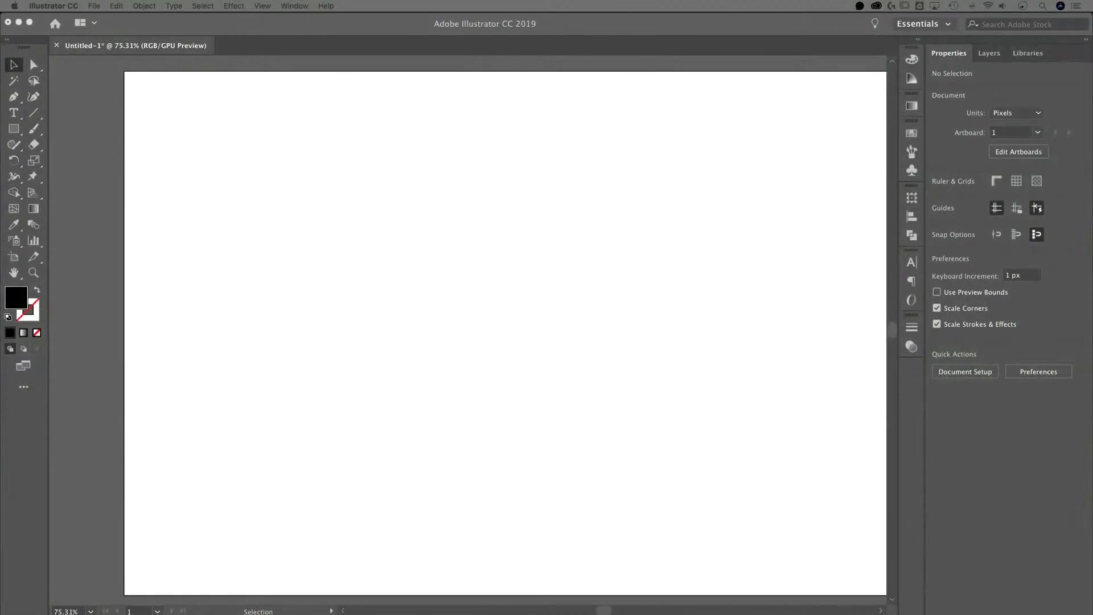
- Draw an area-type frame on the artboard filled with lorem ipsum placeholder text
{"action": "key", "text": "super+minus"}
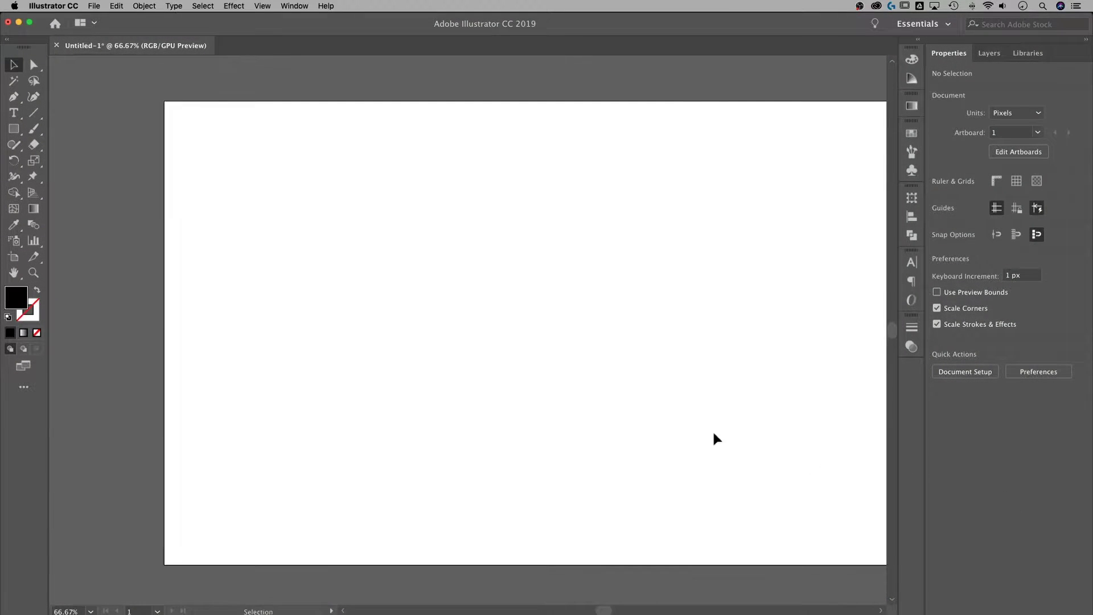
{"action": "left_click_drag", "start_coordinate": [715, 437], "coordinate": [586, 424]}
{"action": "key", "text": "super+minus"}
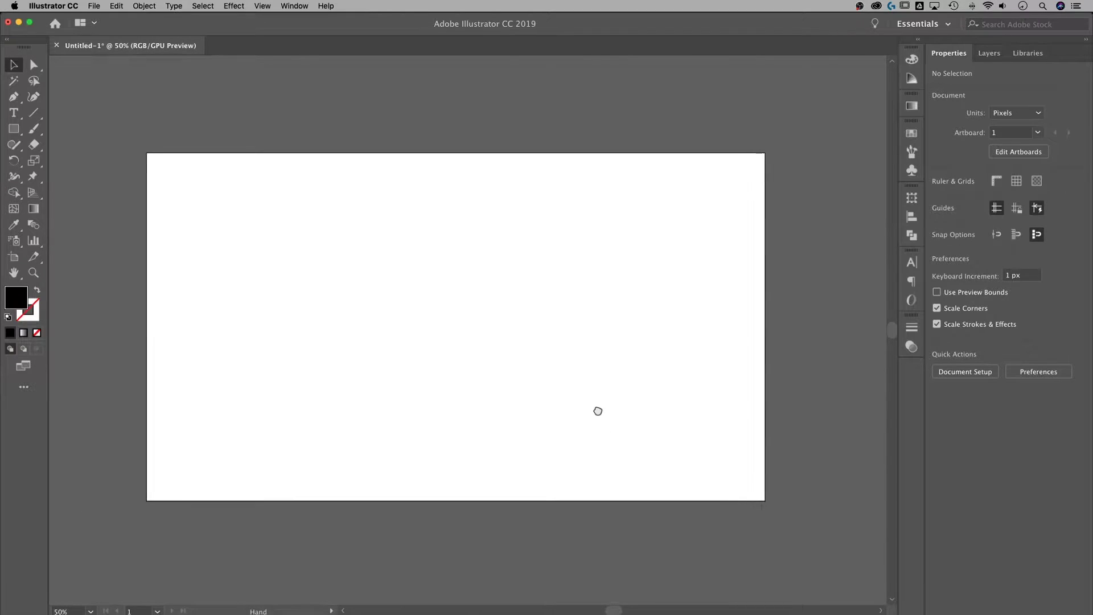
{"action": "key", "text": "super+plus"}
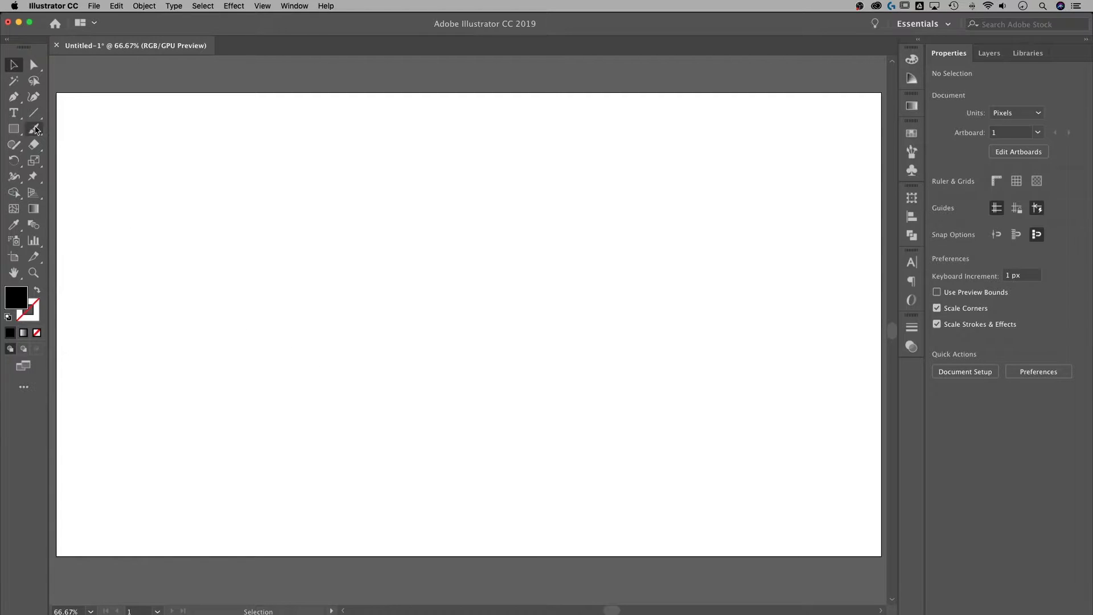
{"action": "left_click", "coordinate": [14, 115]}
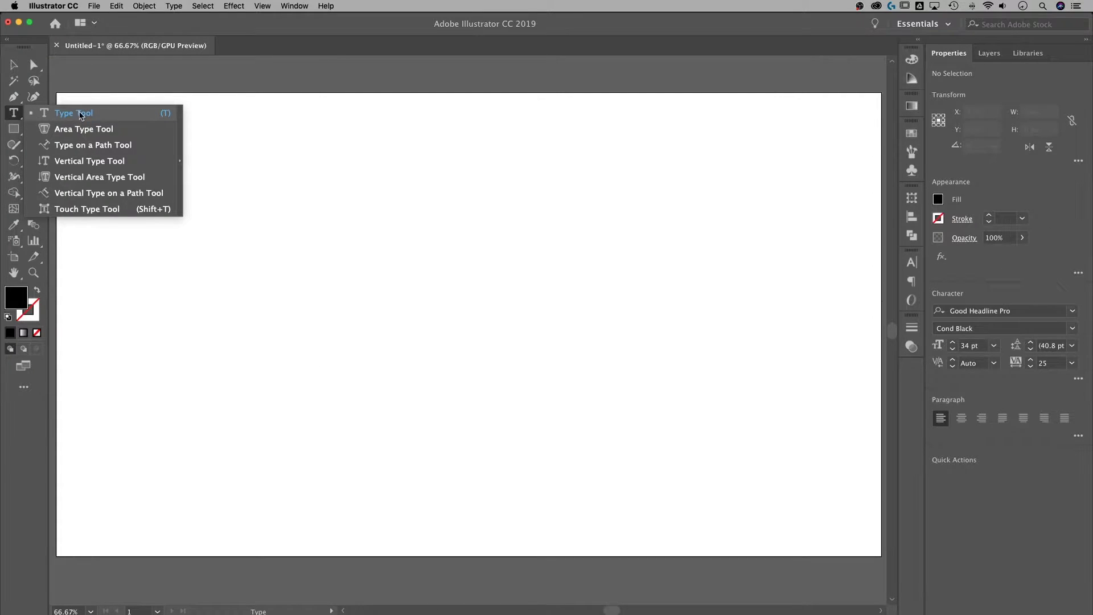
{"action": "left_click", "coordinate": [83, 113]}
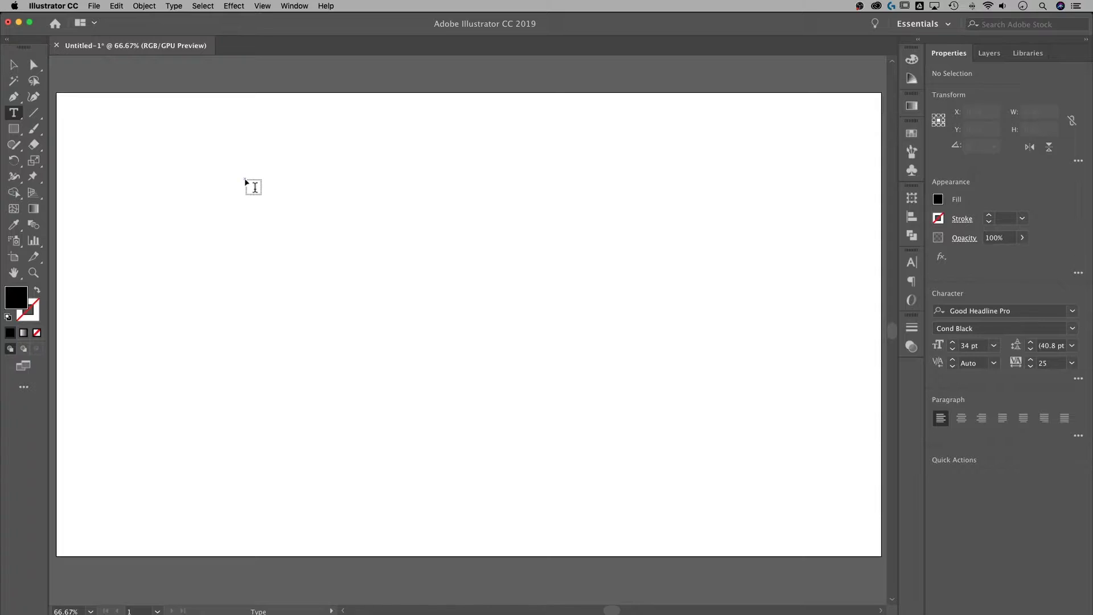
{"action": "left_click_drag", "start_coordinate": [254, 183], "coordinate": [640, 443]}
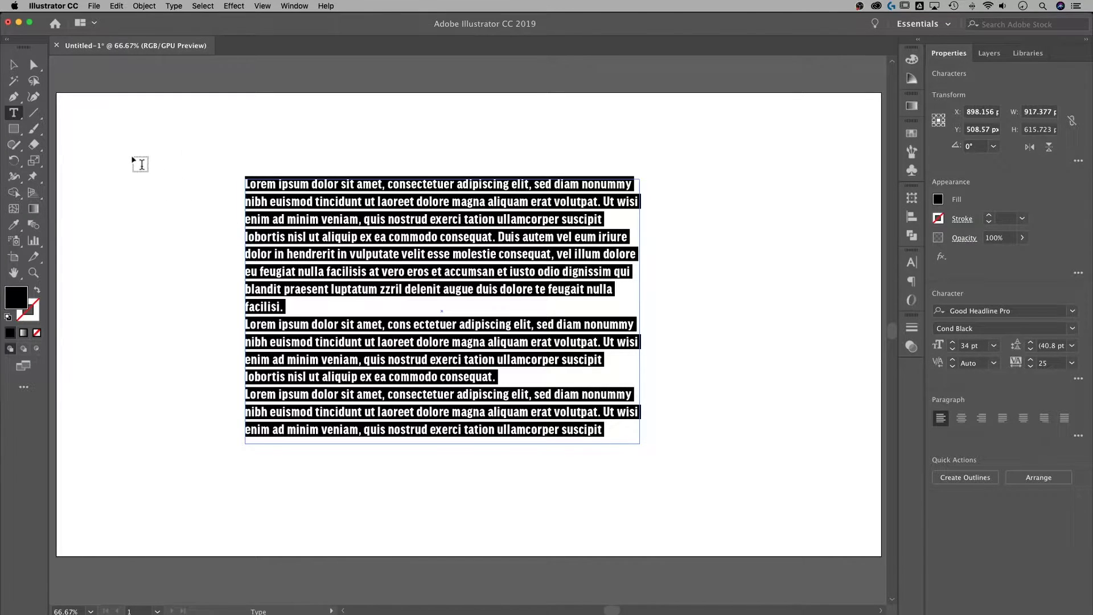
- Widen the text frame by dragging its bottom-right corner so the lines run longer
{"action": "left_click", "coordinate": [14, 68]}
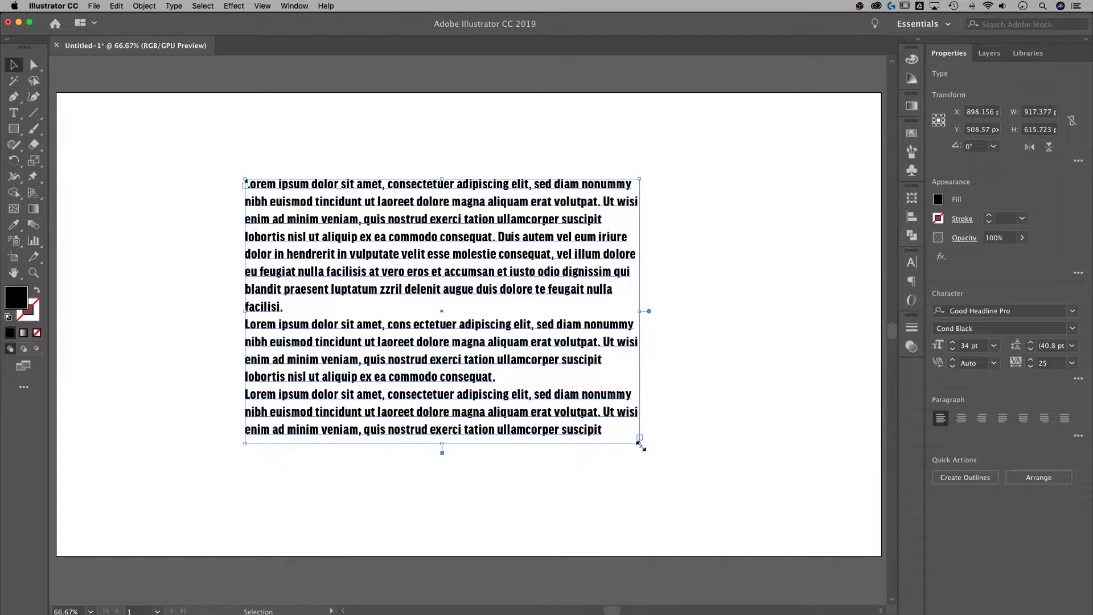
{"action": "left_click_drag", "start_coordinate": [640, 445], "coordinate": [724, 493]}
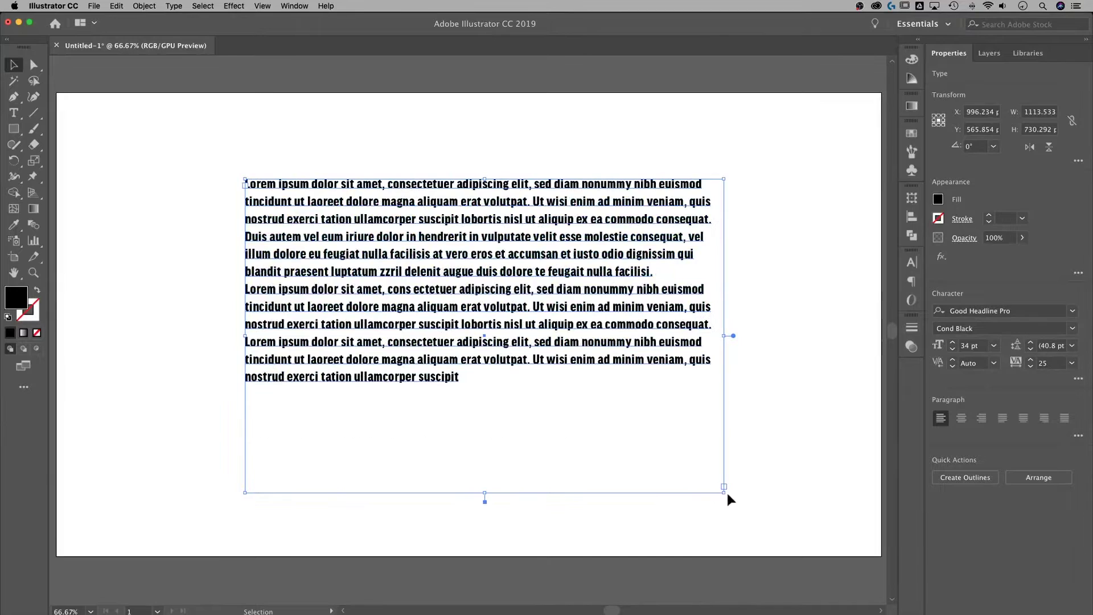
{"action": "double_click", "coordinate": [452, 371]}
- Set all the placeholder text to 40 pt and shift its frame up and left
{"action": "key", "text": "ctrl+a"}
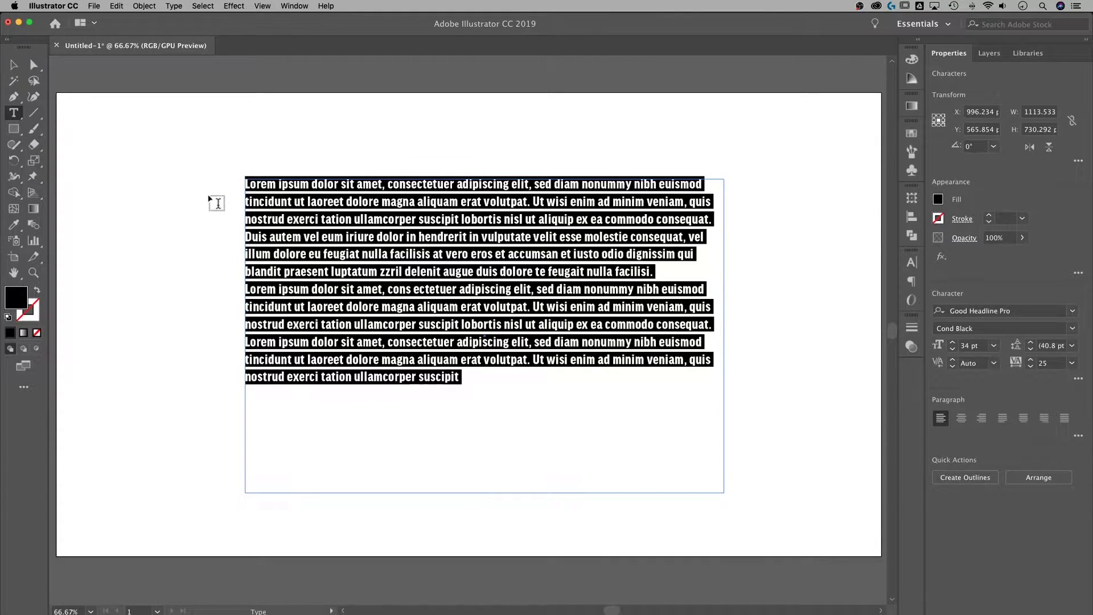
{"action": "left_click", "coordinate": [977, 345]}
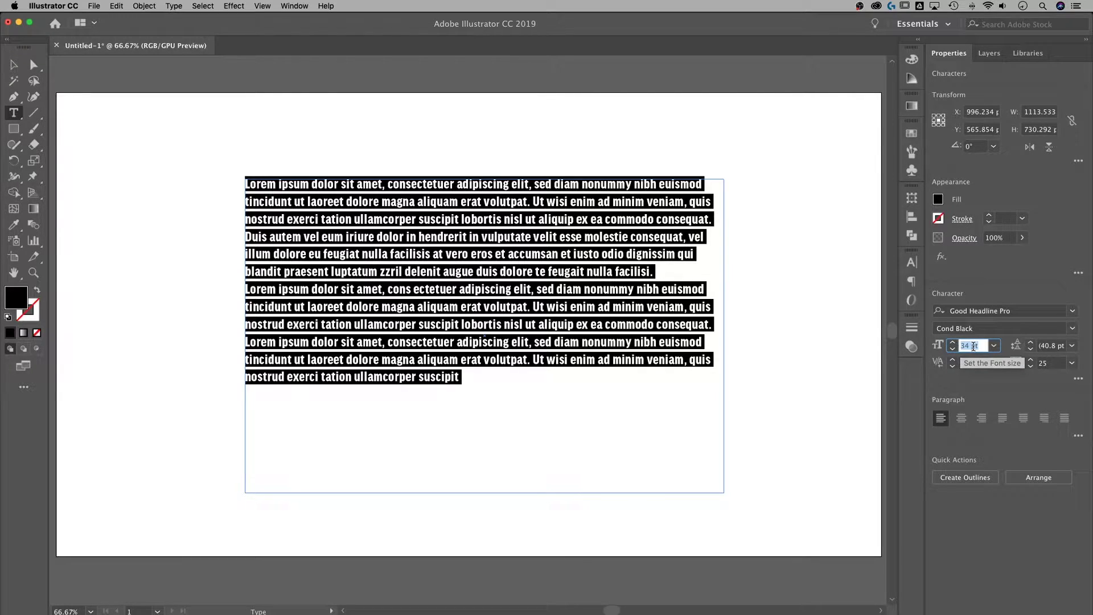
{"action": "type", "text": "40"}
{"action": "key", "text": "Return"}
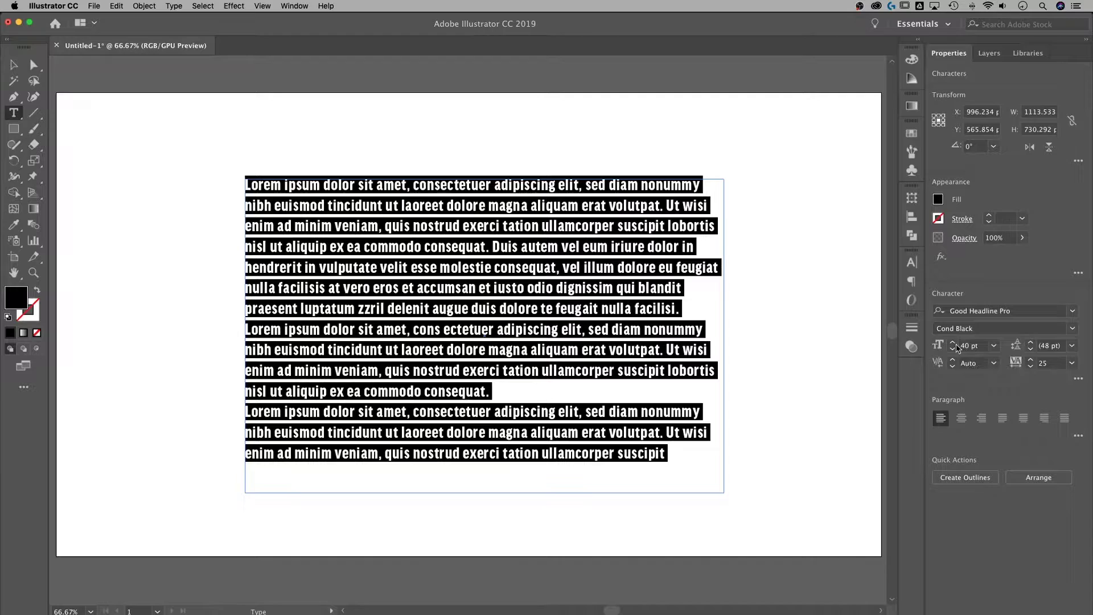
{"action": "key", "text": "Escape"}
{"action": "left_click_drag", "start_coordinate": [632, 217], "coordinate": [593, 200]}
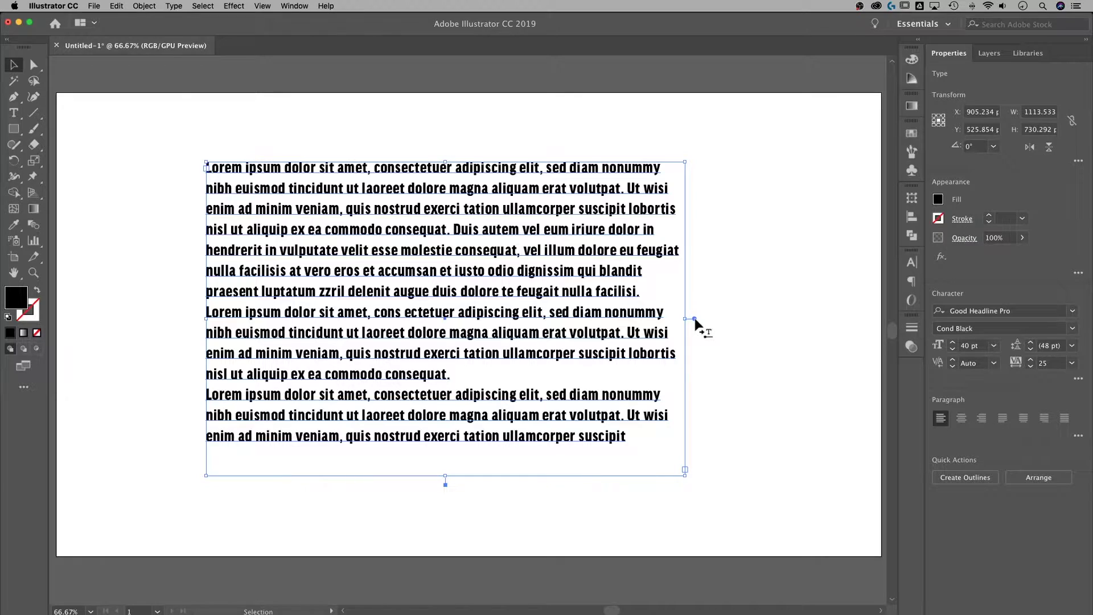
{"action": "double_click", "coordinate": [694, 318]}
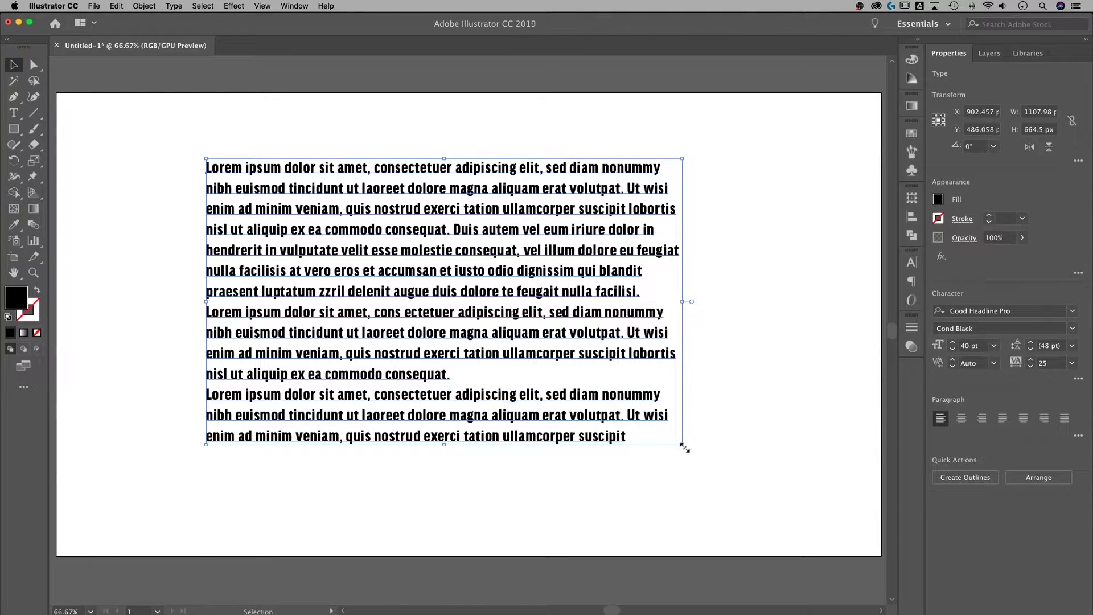
- Trial-scale the point-type text block down by a corner, then undo the scaling
{"action": "left_click_drag", "start_coordinate": [683, 447], "coordinate": [669, 308]}
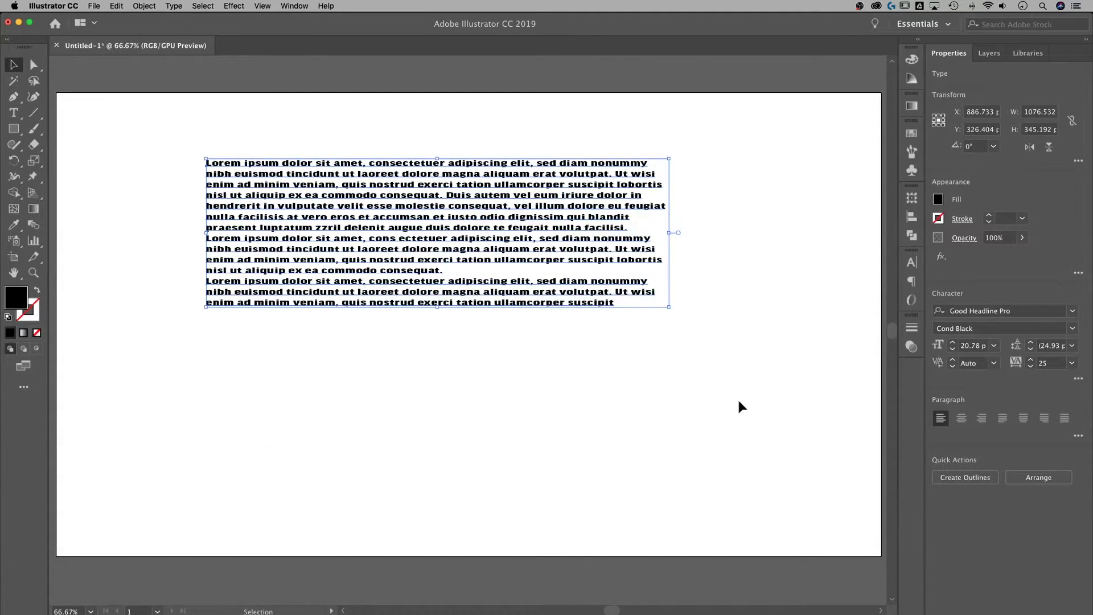
{"action": "key", "text": "super+z"}
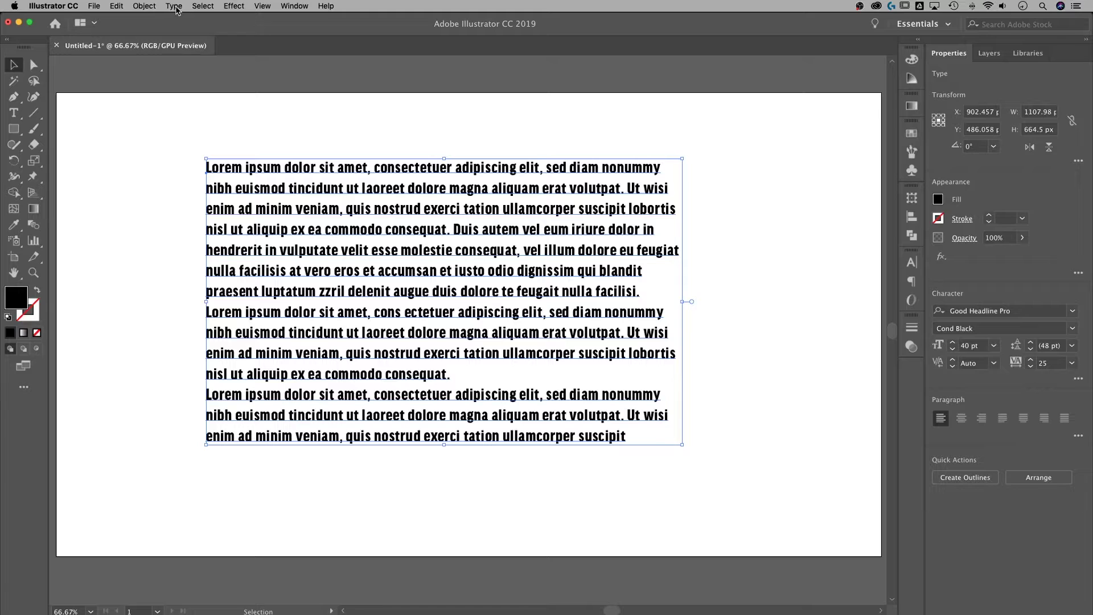
{"action": "left_click", "coordinate": [175, 7]}
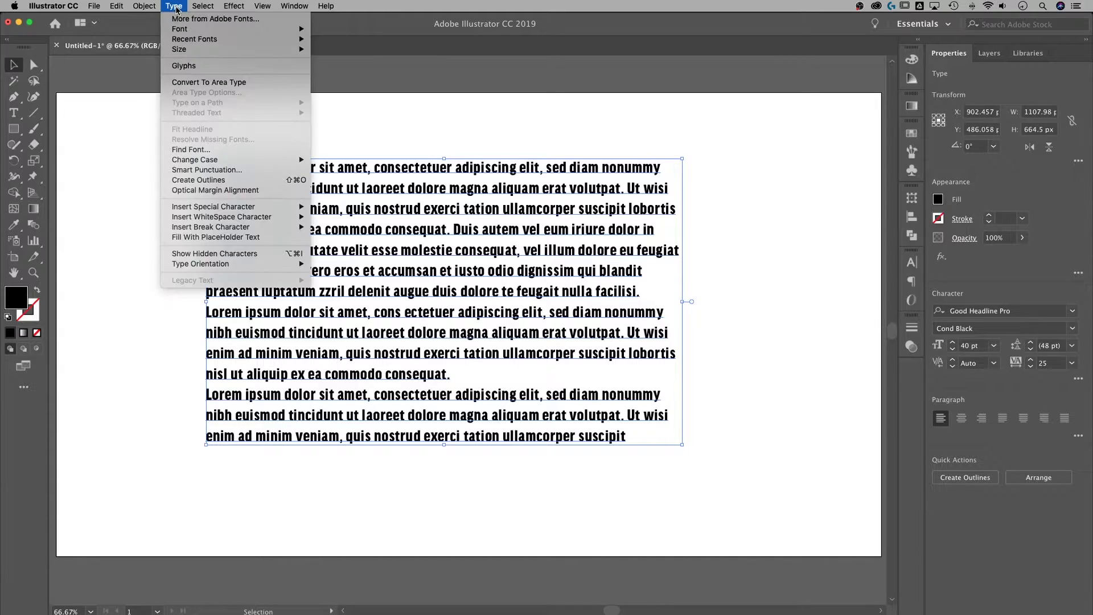
- Convert the lorem ipsum block back to area type with Type > Convert To Area Type
{"action": "left_click", "coordinate": [237, 83]}
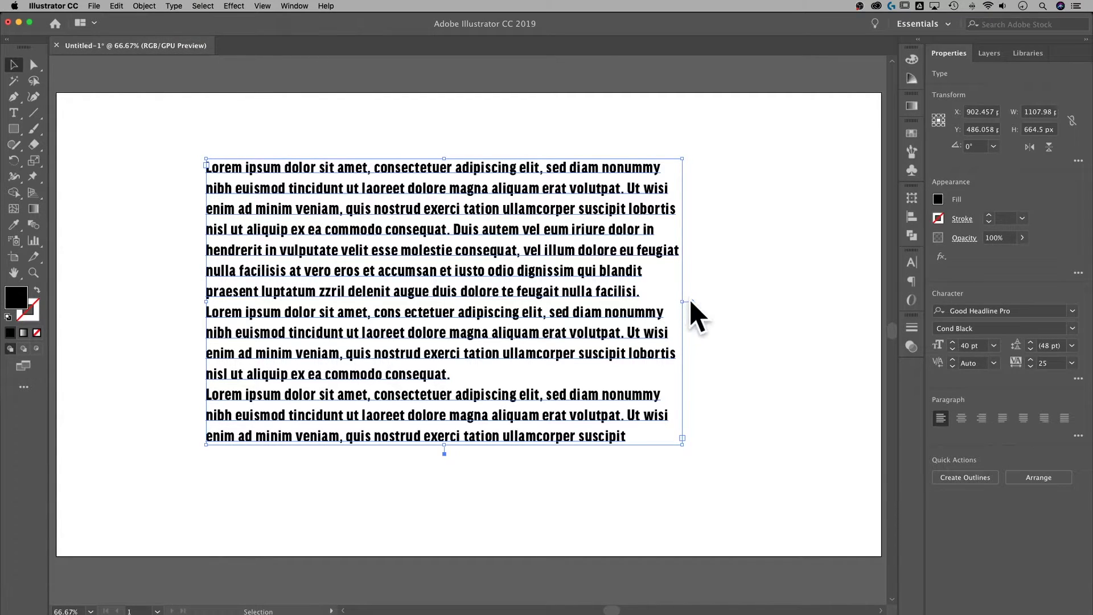
{"action": "left_click", "coordinate": [172, 6]}
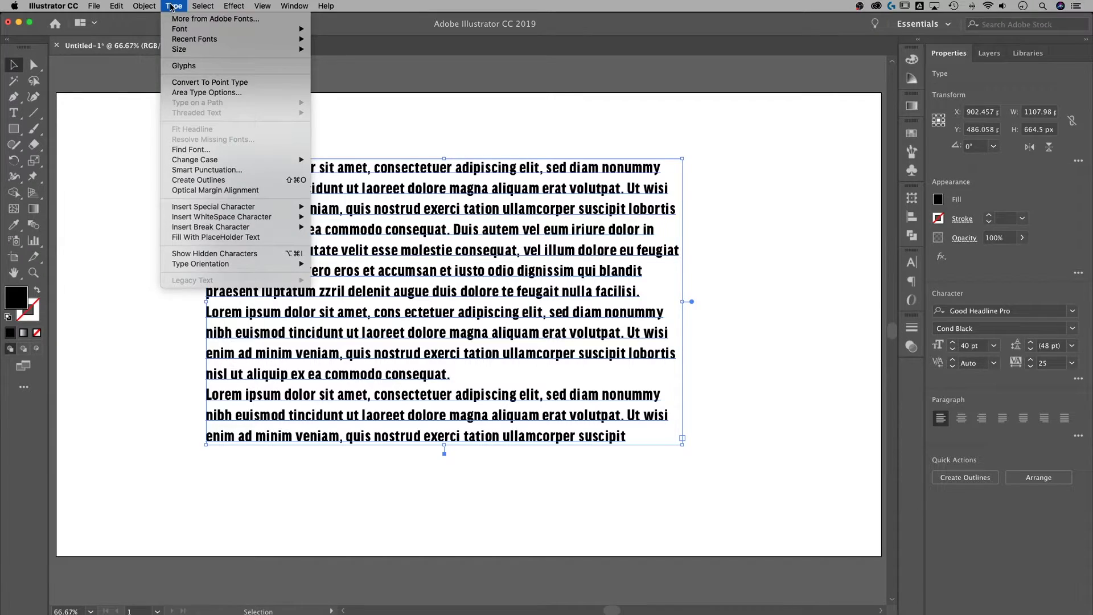
{"action": "left_click", "coordinate": [194, 96]}
{"action": "left_click_drag", "start_coordinate": [279, 114], "coordinate": [399, 140]}
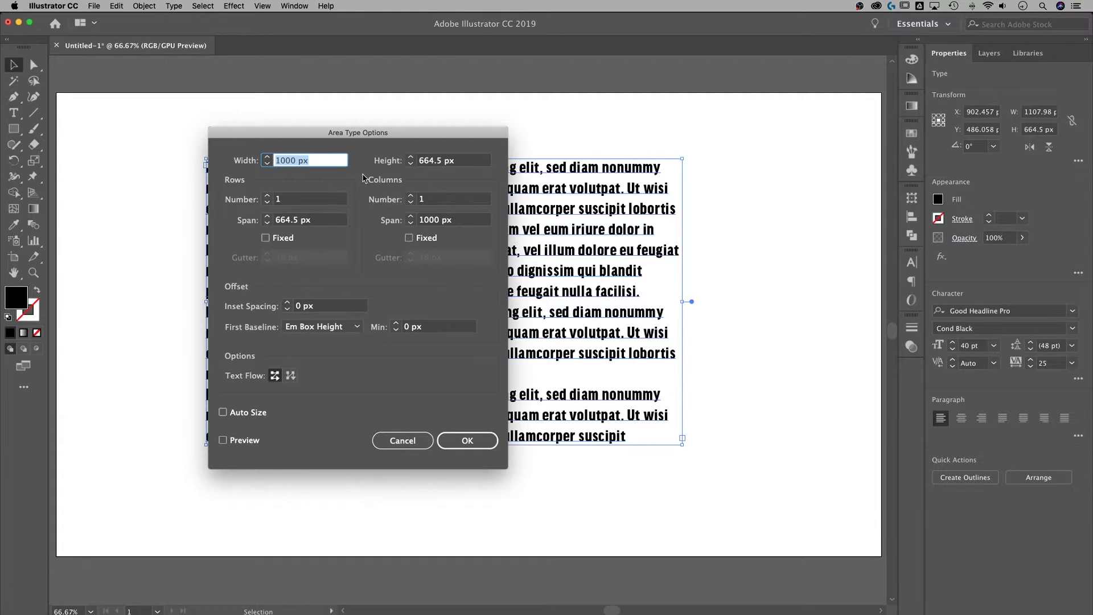
{"action": "left_click_drag", "start_coordinate": [377, 135], "coordinate": [352, 137]}
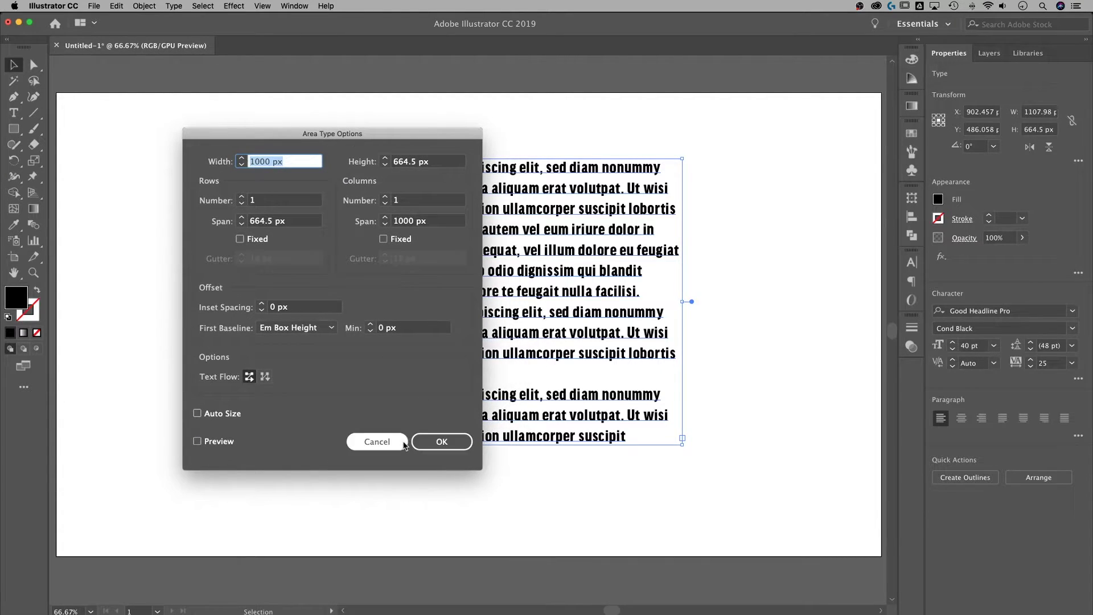
{"action": "left_click", "coordinate": [392, 444]}
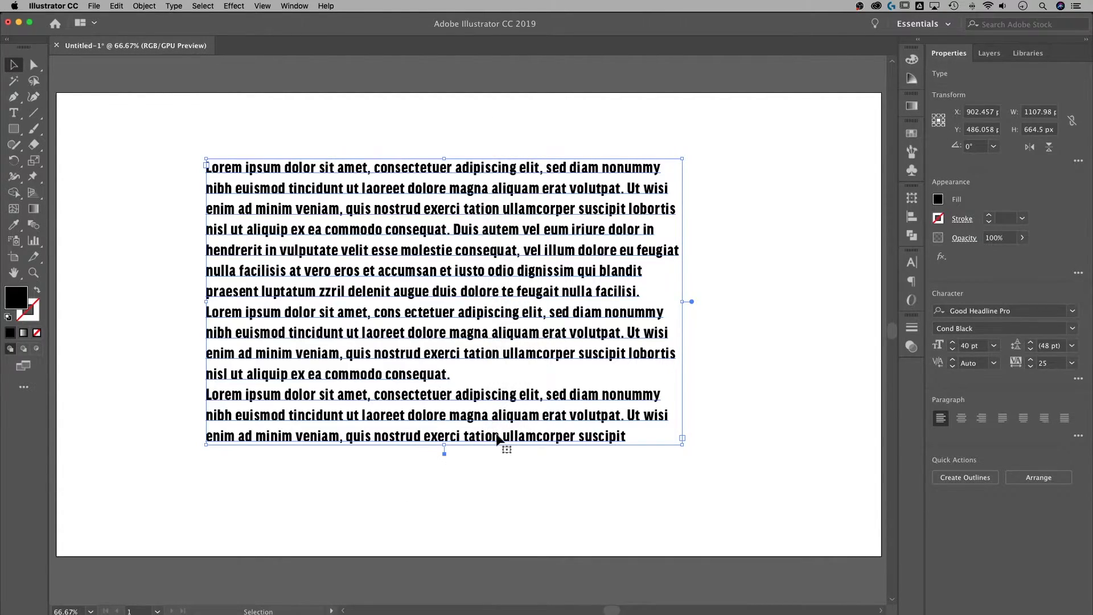
- Expand and collapse the extra Paragraph settings in Properties, then show the Window menu
{"action": "left_click", "coordinate": [1077, 436]}
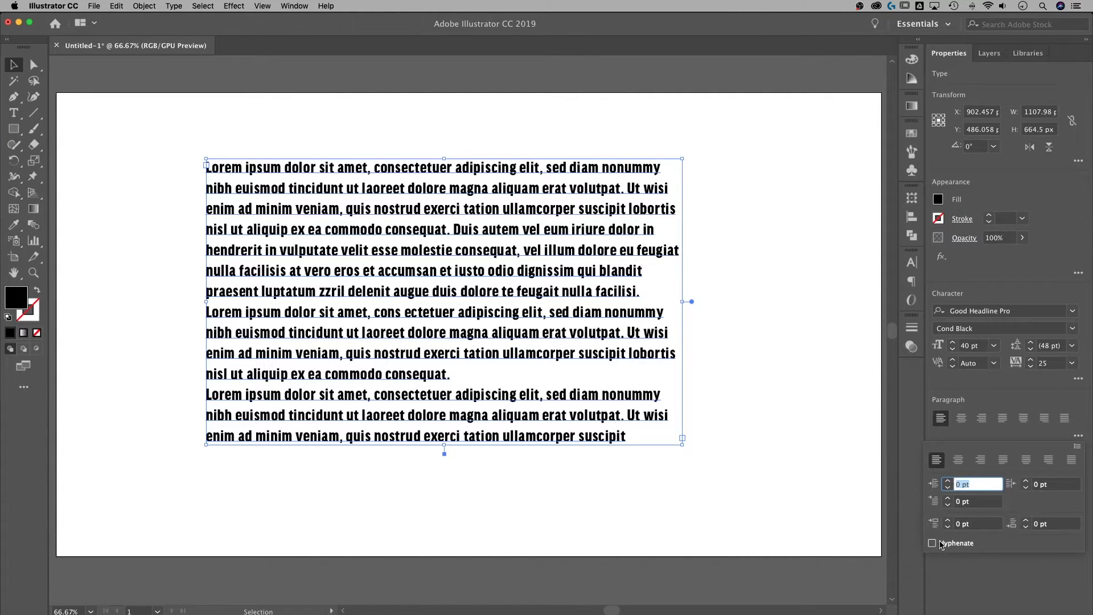
{"action": "left_click", "coordinate": [1078, 436]}
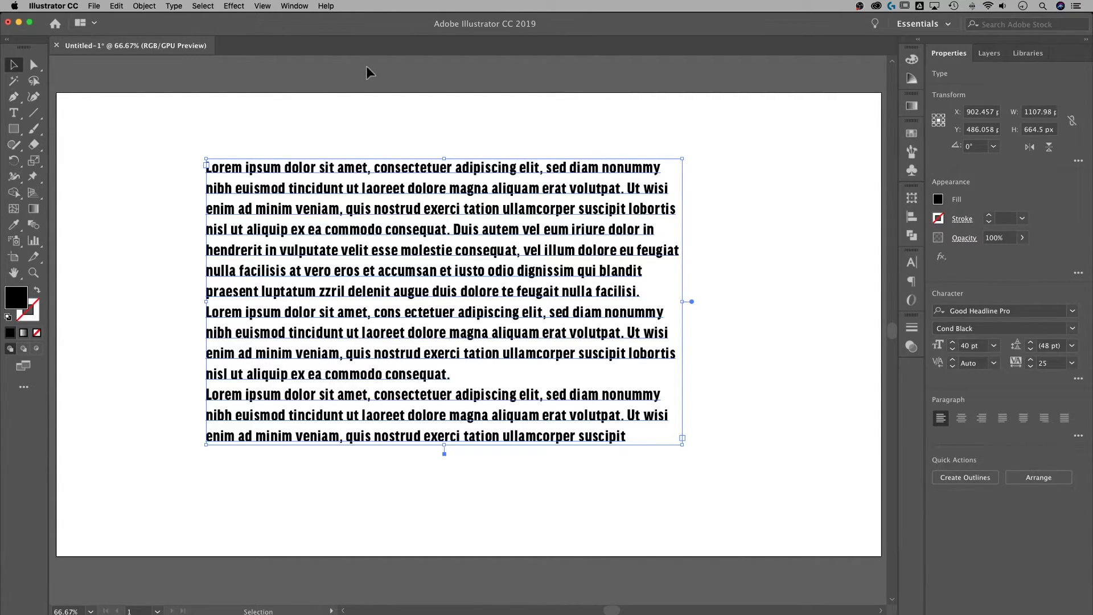
{"action": "left_click", "coordinate": [297, 7]}
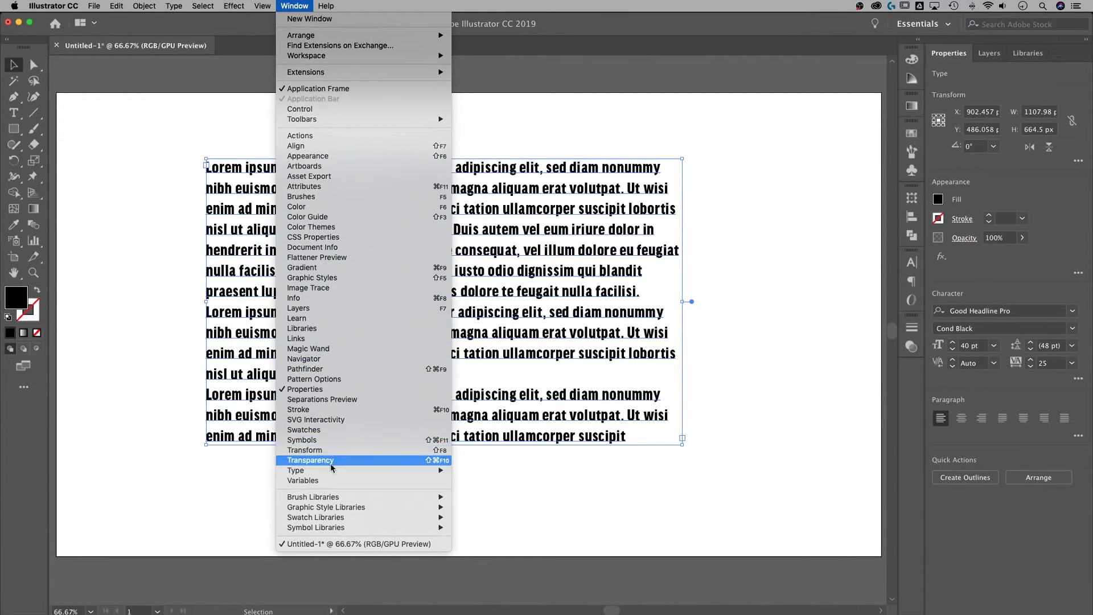
{"action": "mouse_move", "coordinate": [330, 473]}
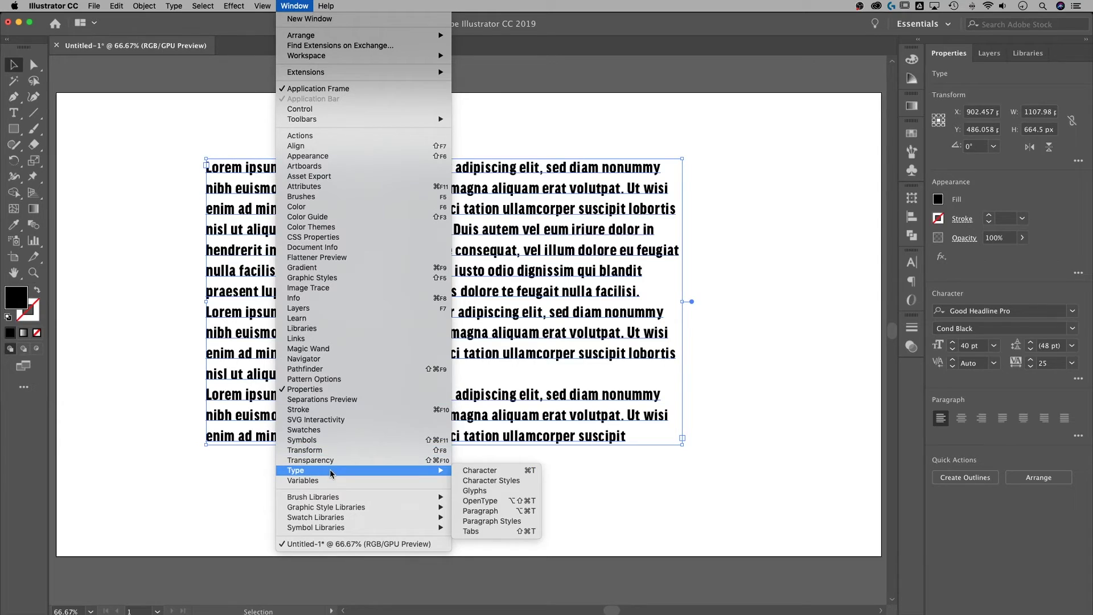
- Open the Paragraph panel from Window > Type, check its options menu, and deselect the text
{"action": "left_click", "coordinate": [481, 510]}
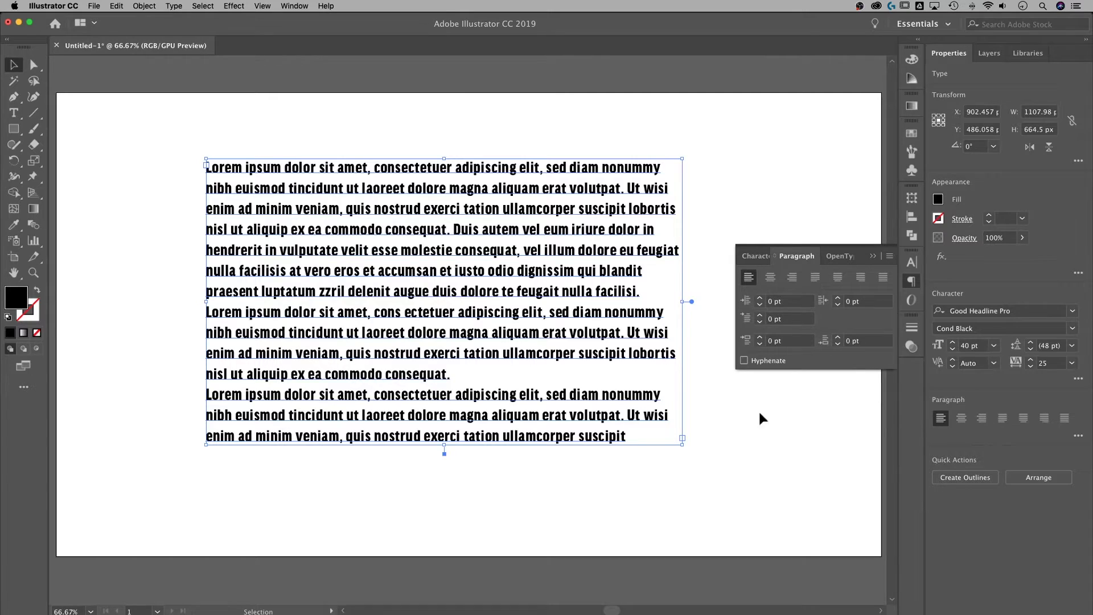
{"action": "left_click", "coordinate": [890, 257]}
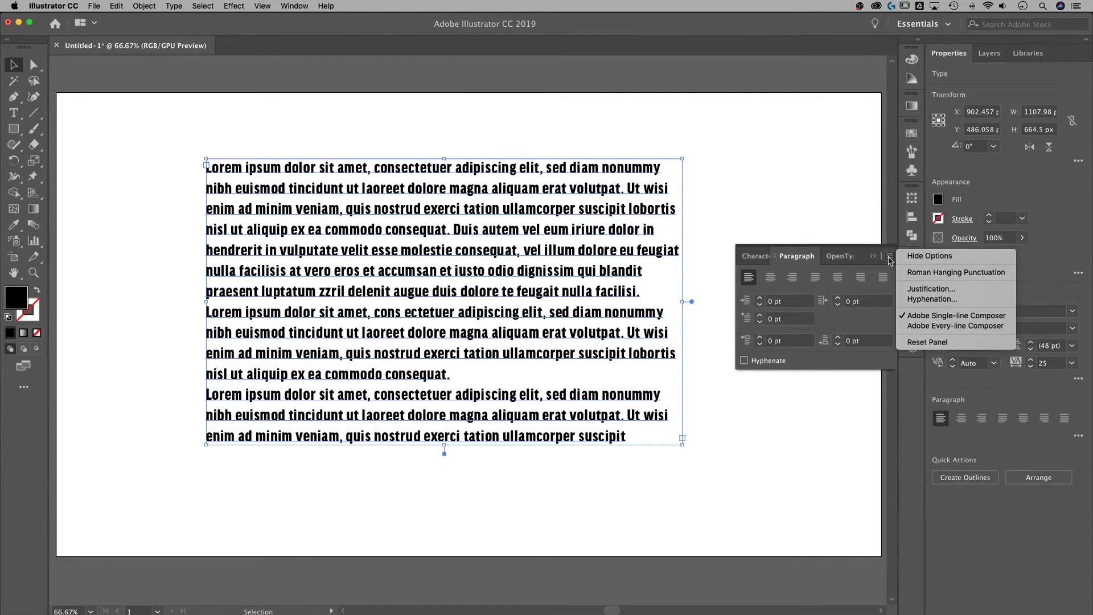
{"action": "left_click", "coordinate": [832, 224]}
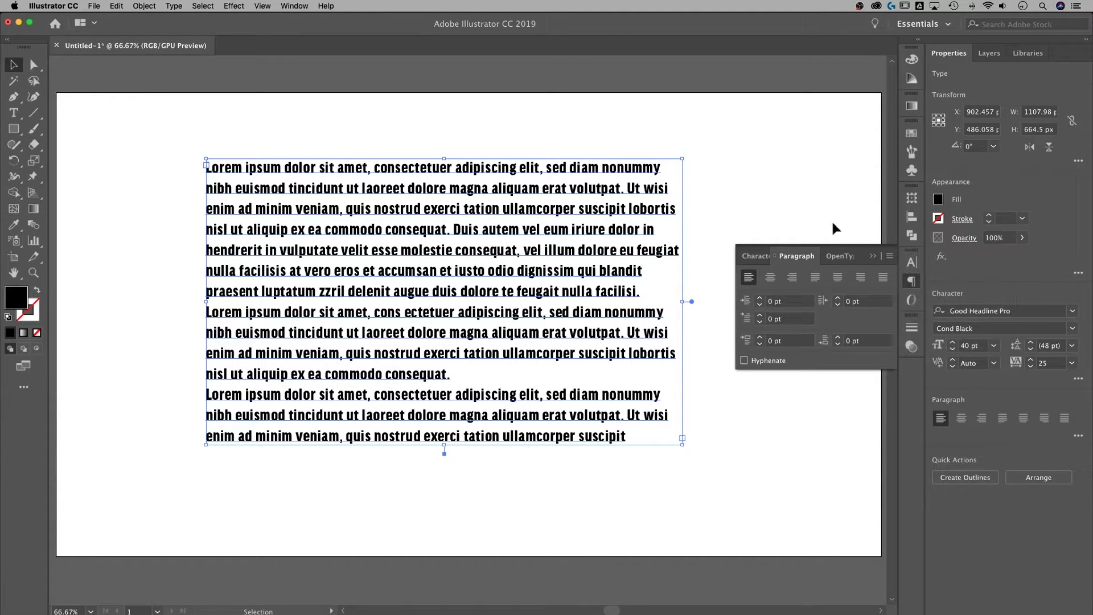
{"action": "left_click", "coordinate": [832, 225]}
{"action": "left_click", "coordinate": [890, 256]}
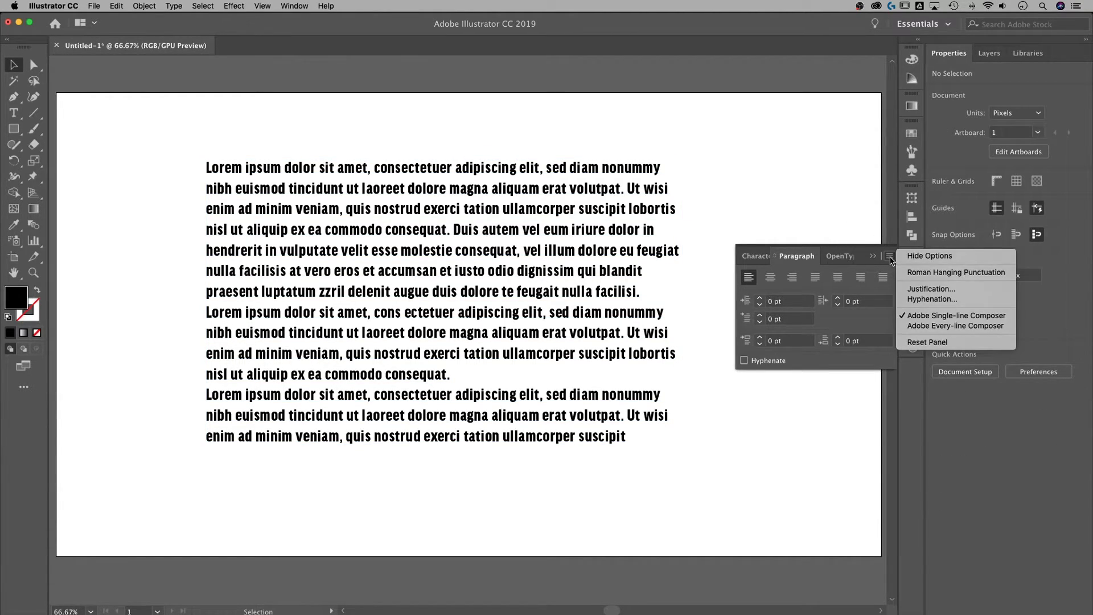
{"action": "left_click", "coordinate": [850, 221]}
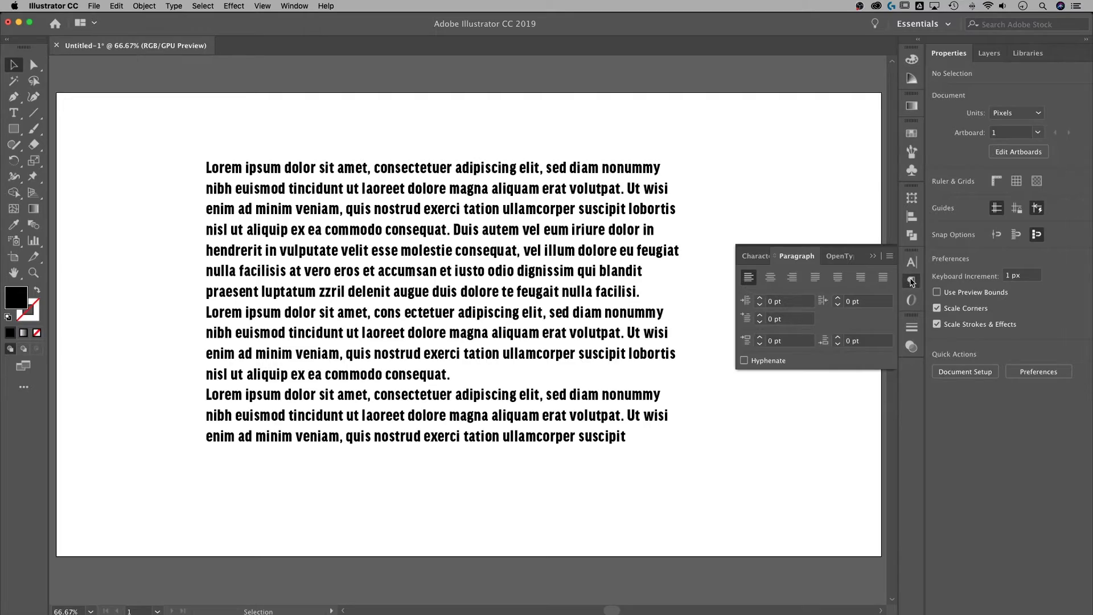